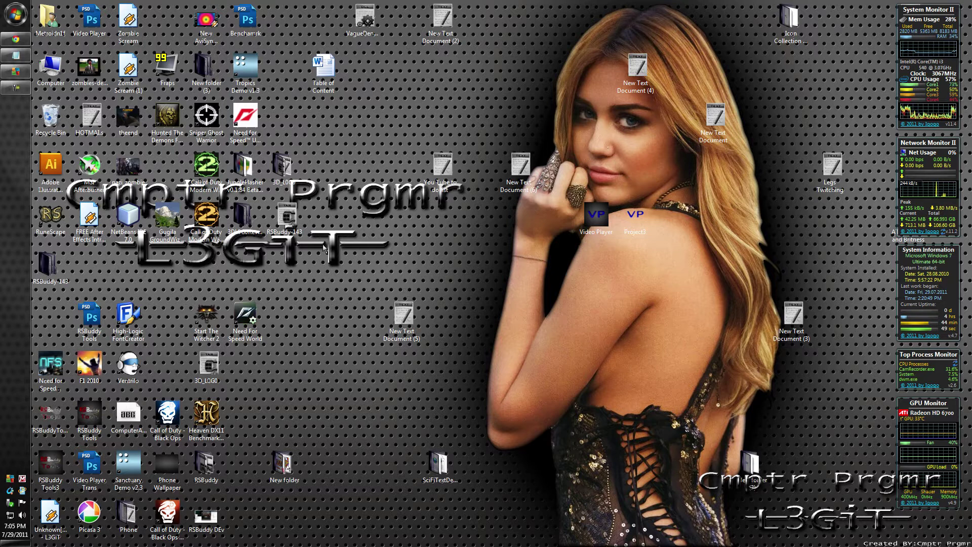
- Inspect the RSBuddy-143 file's properties, open it, then close the archive window that appears
click(282, 217)
right_click(282, 217)
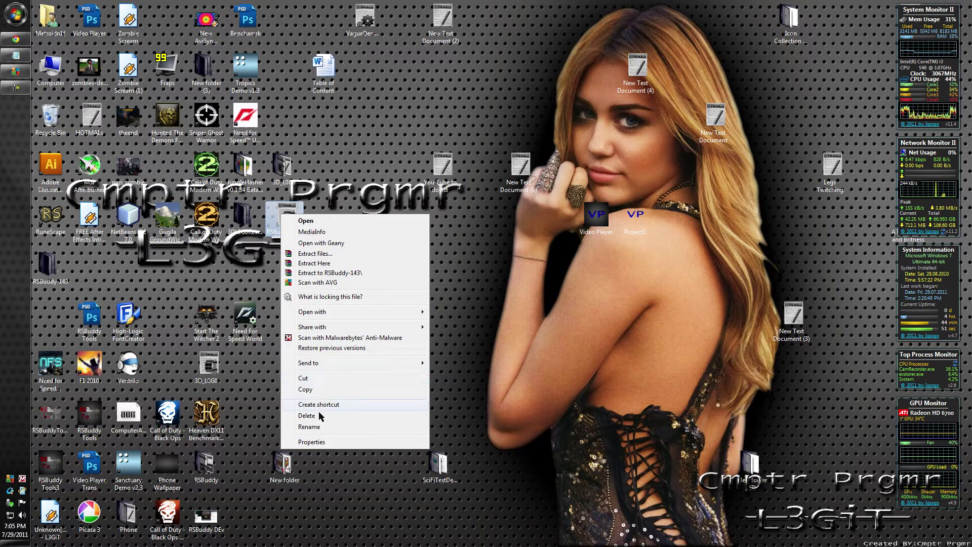
click(314, 437)
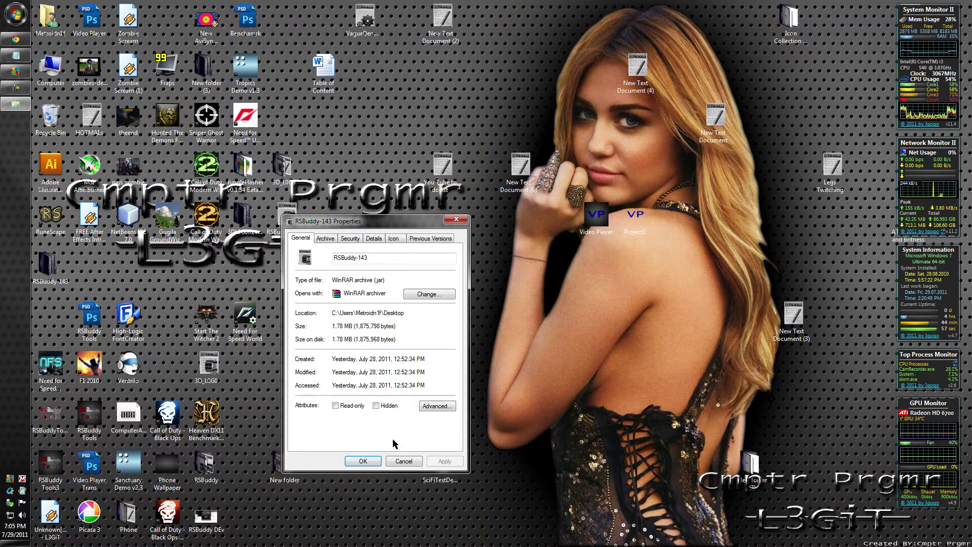
click(396, 461)
double_click(280, 212)
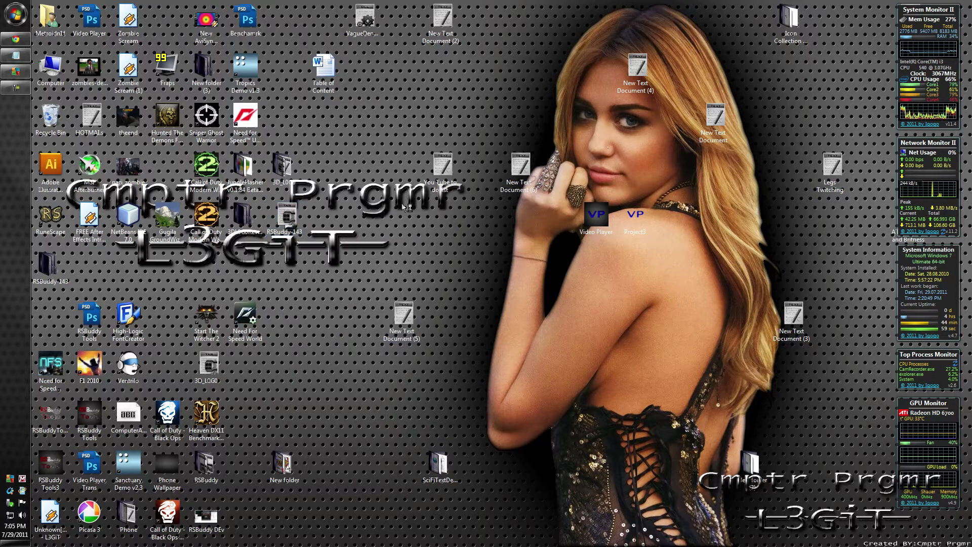
click(897, 90)
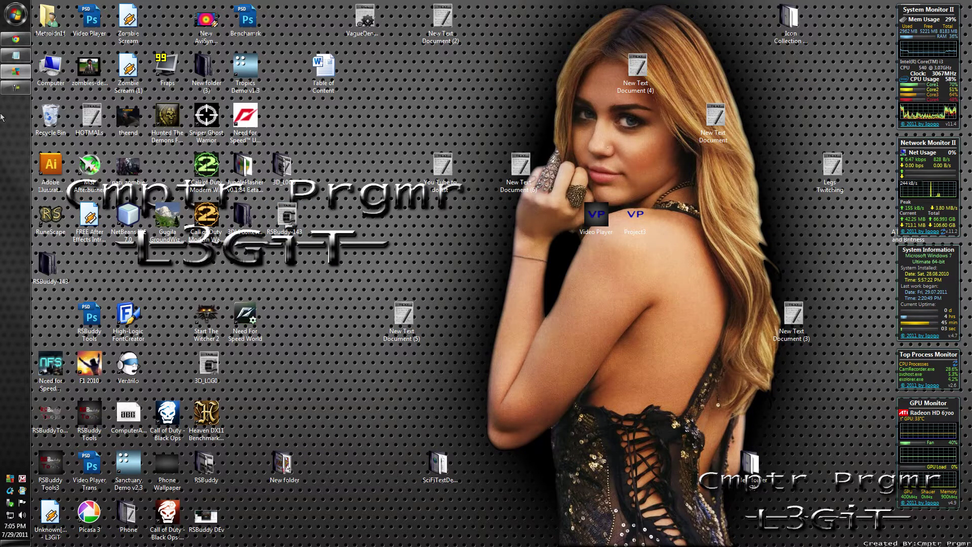
- Open Run from Start > All Programs > Accessories, then cancel it
click(13, 14)
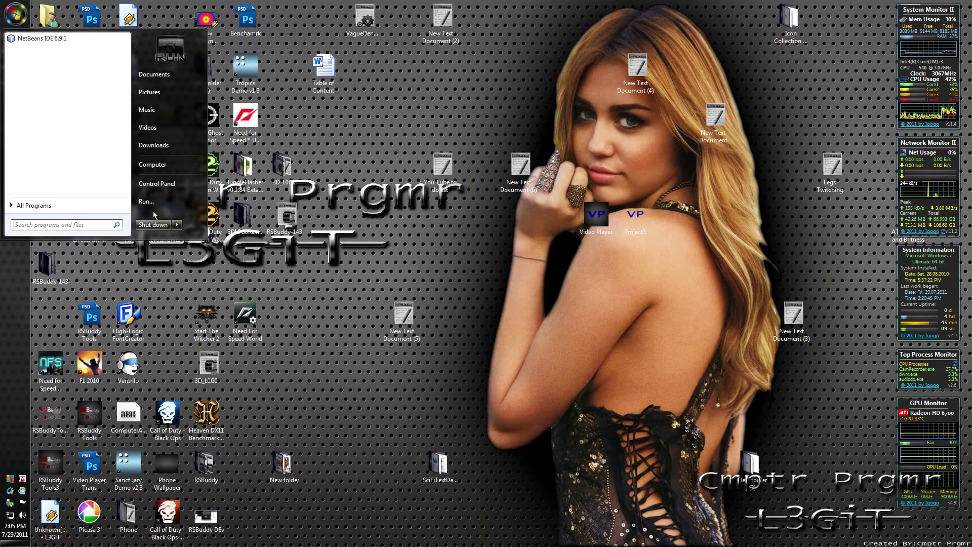
click(46, 206)
scroll(59, 162, down, 6)
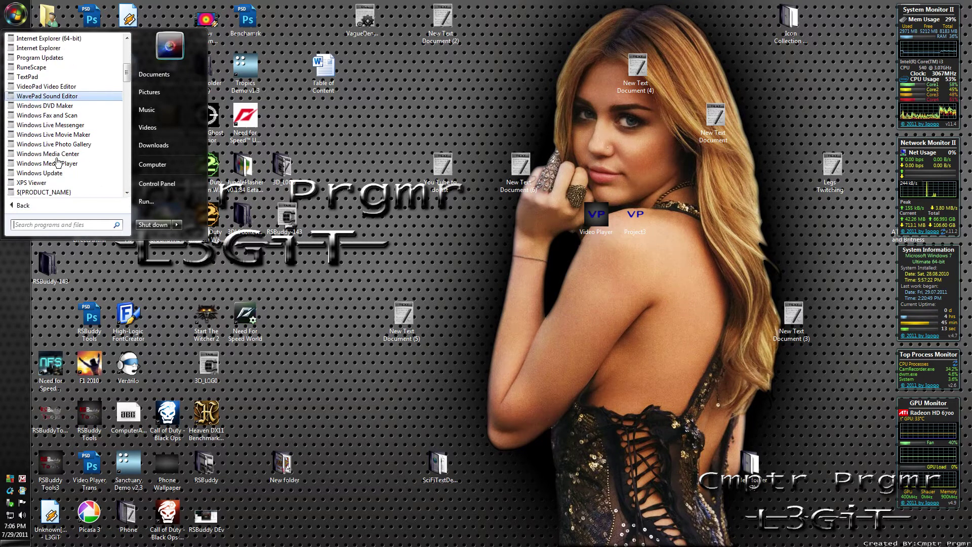
scroll(60, 158, down, 4)
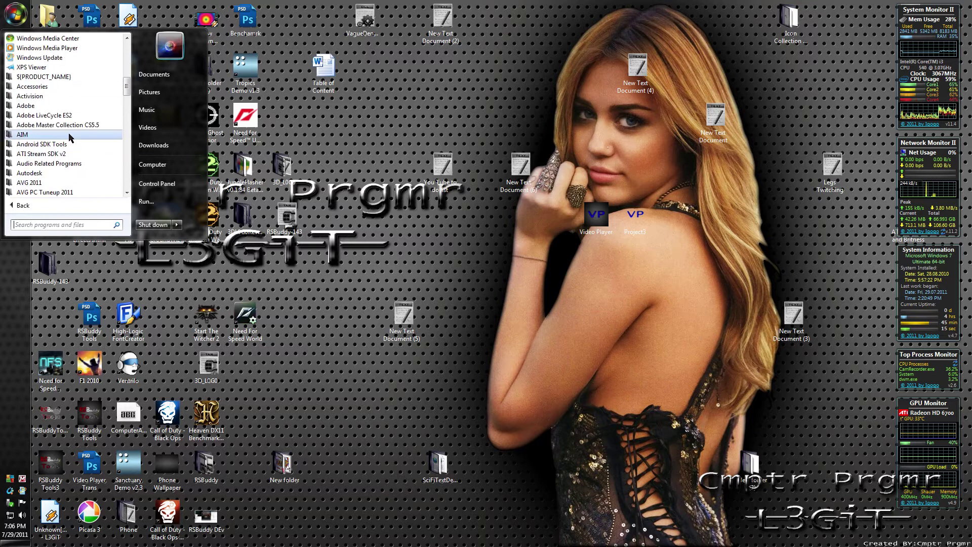
click(55, 88)
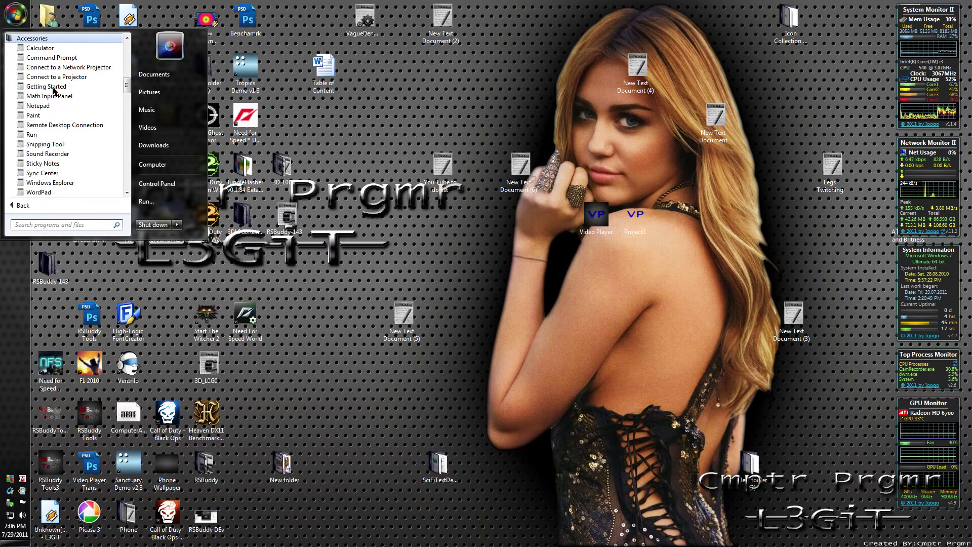
click(42, 135)
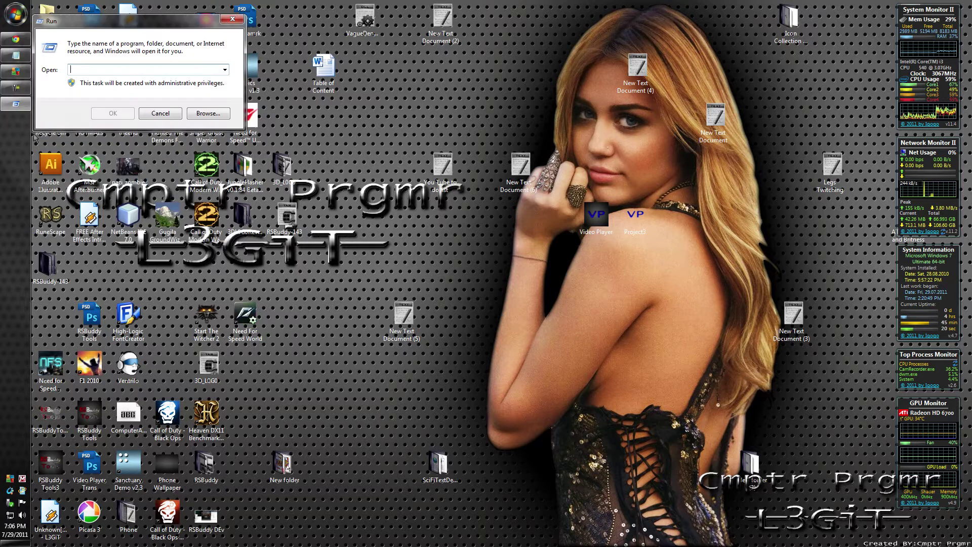
click(159, 113)
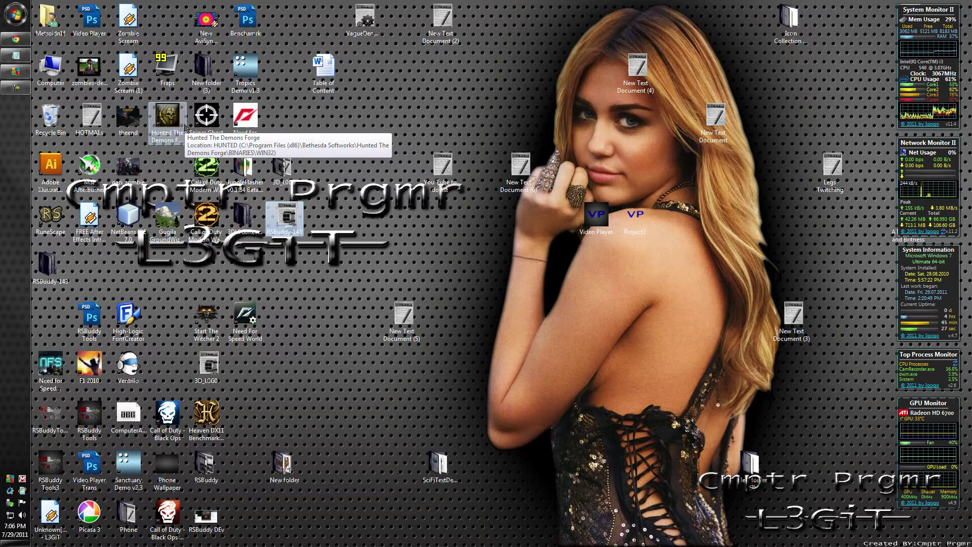
- Clear the desktop selection and reopen the Run dialog with Win+R
key(super)
key(r)
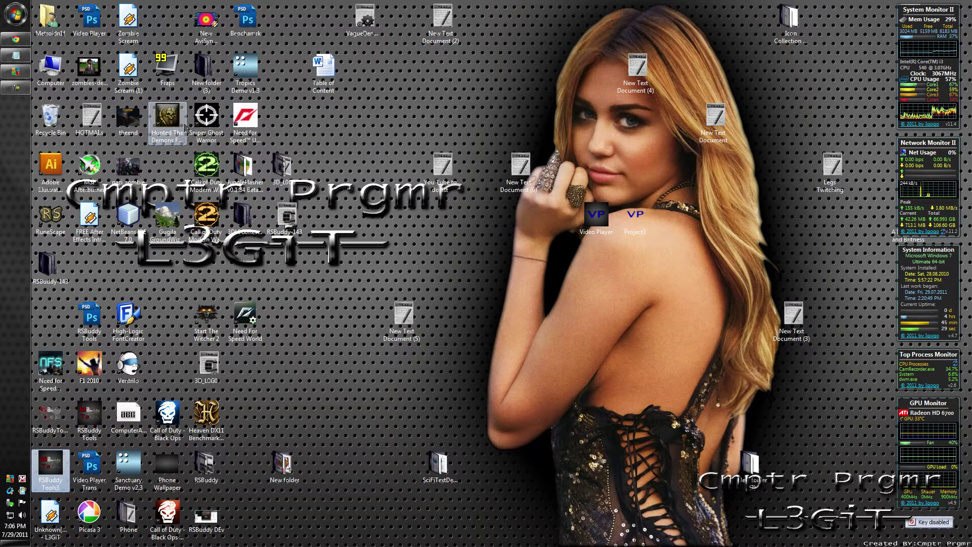
click(358, 144)
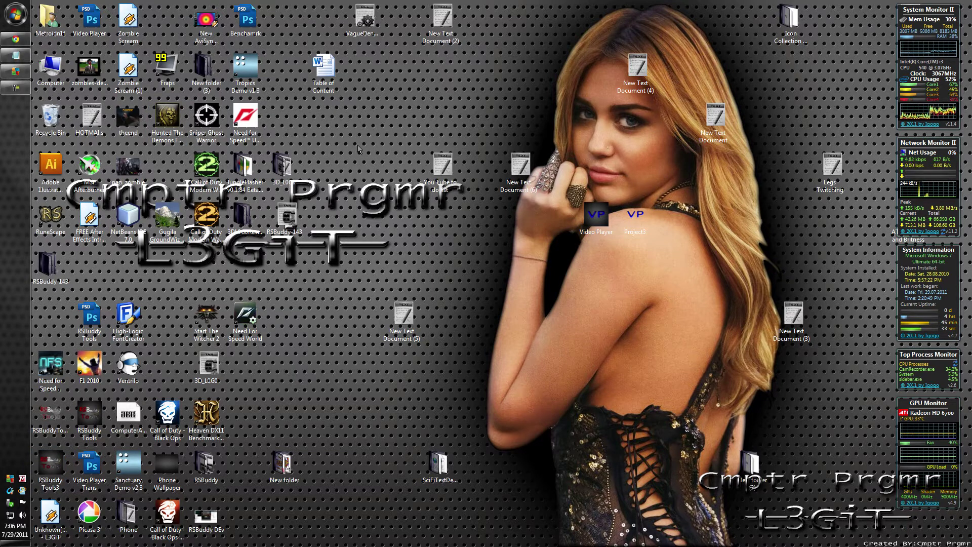
key(super+r)
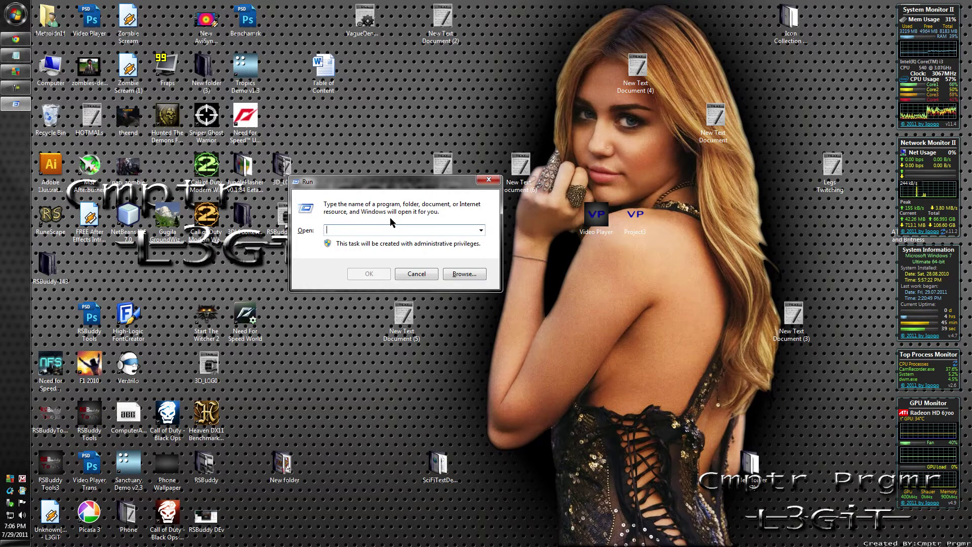
- Run dxdiag, confirm Windows 7 Ultimate 64-bit with DirectX 11, then exit the tool
text(dxdiag)
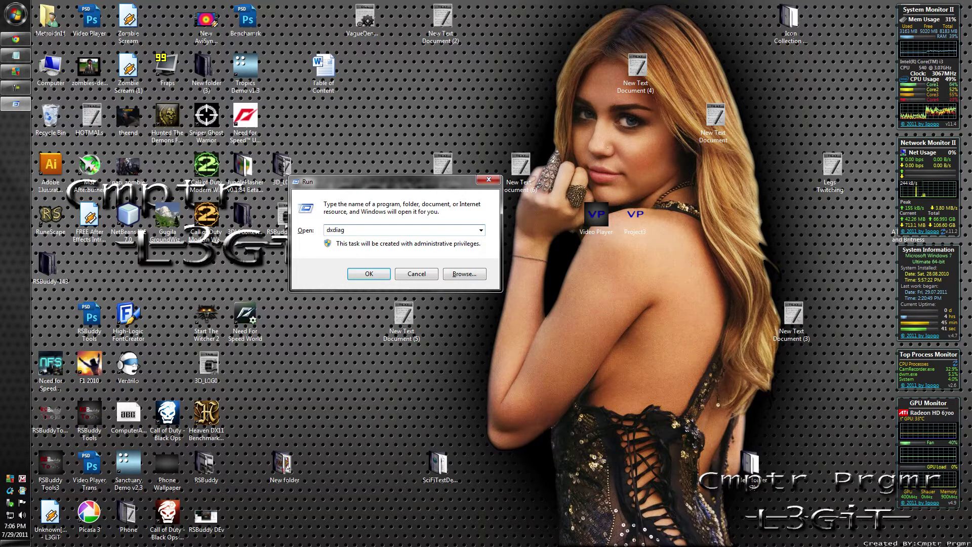
key(Return)
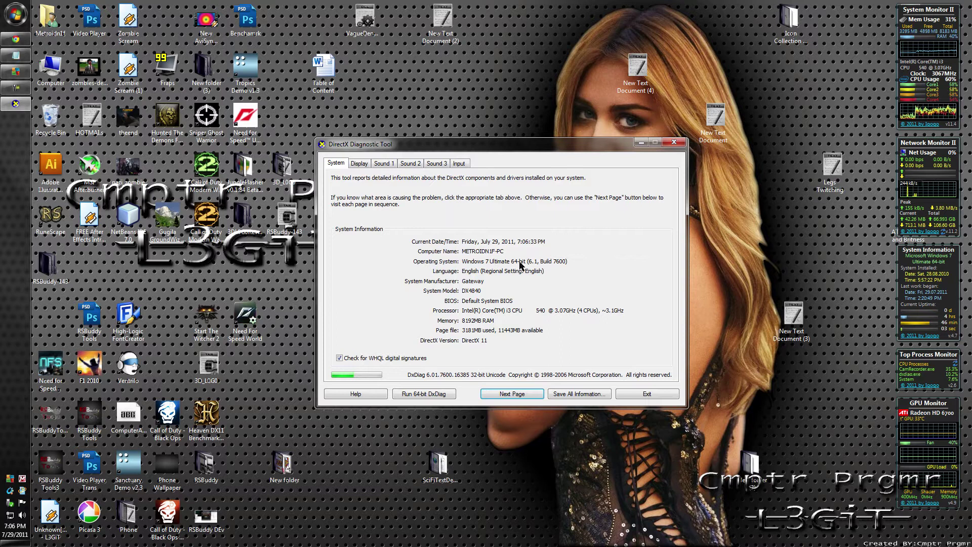
click(649, 395)
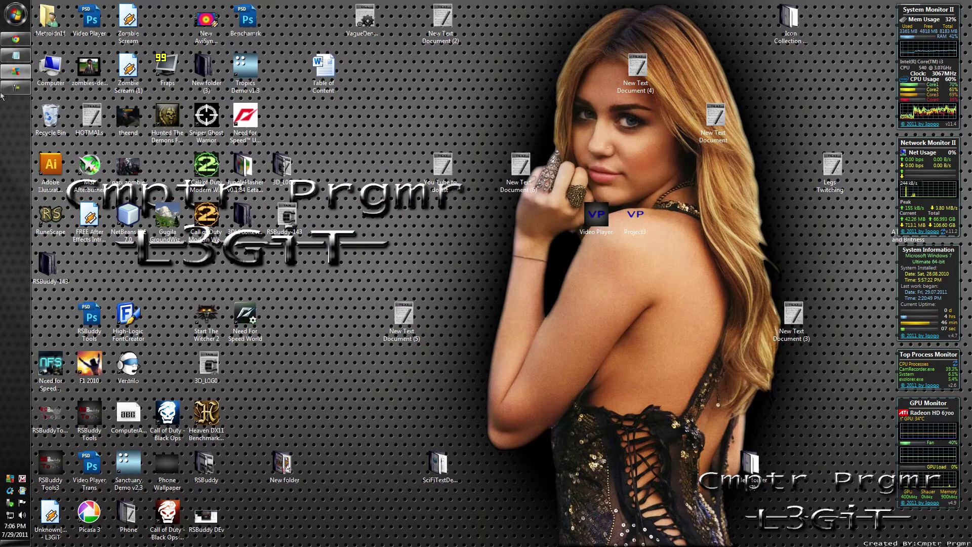
- Search Google for 'jdk' in Chrome and follow Java SE Downloads to the JDK 7 page
click(15, 39)
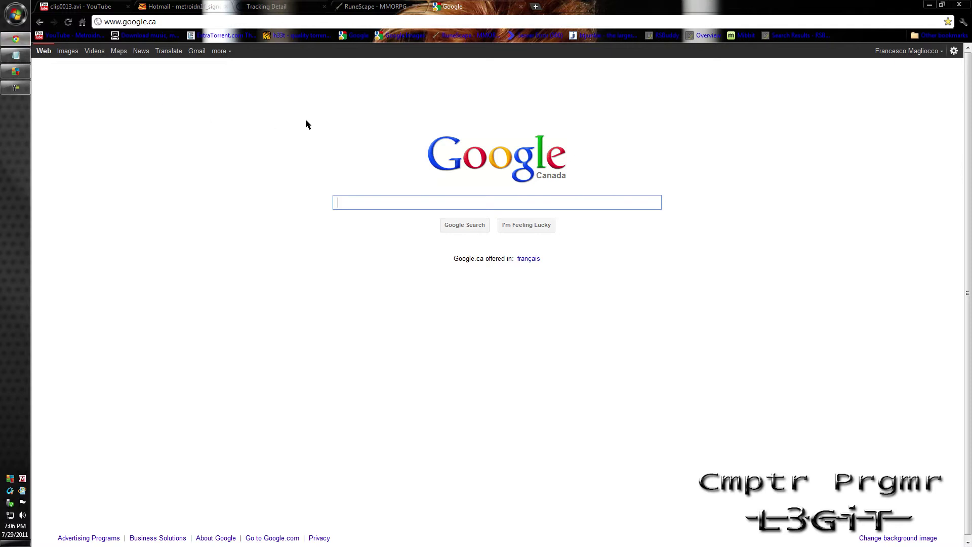
text(jdk)
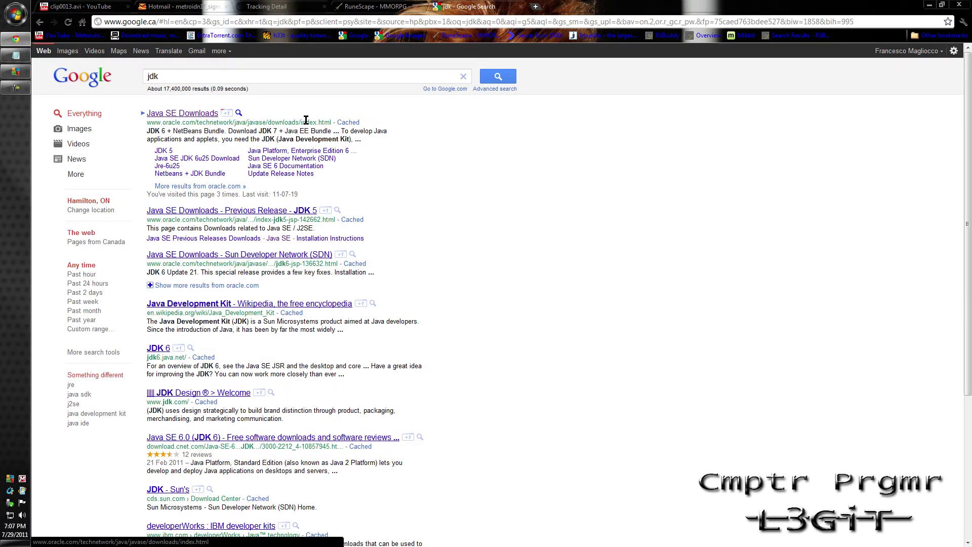
click(192, 119)
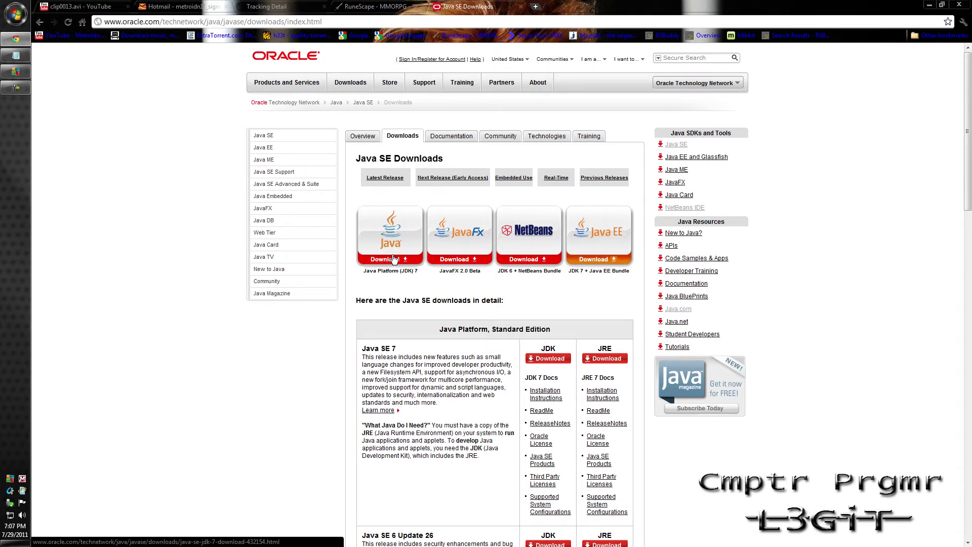
click(395, 260)
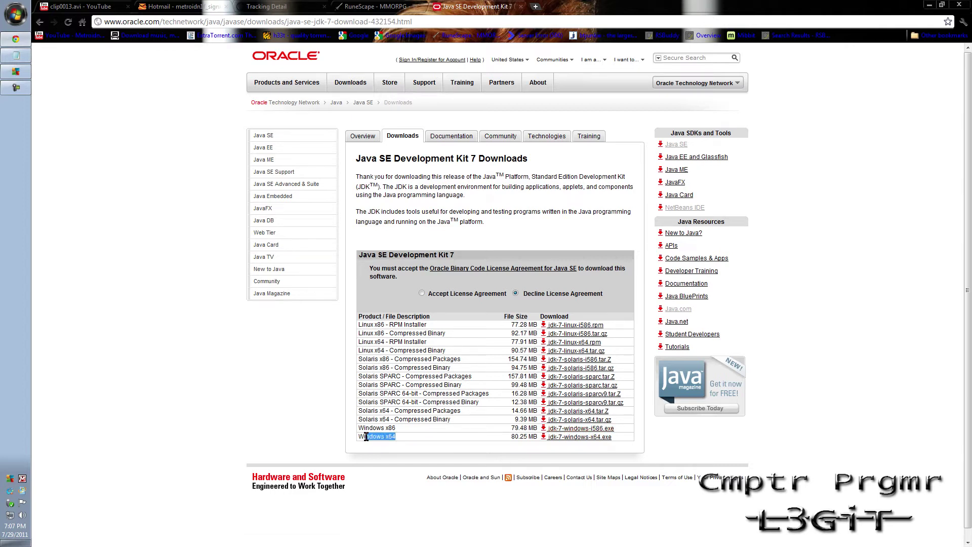
- Accept the licence agreement and save jdk-7-windows-x64.exe to the Downloads folder
click(570, 437)
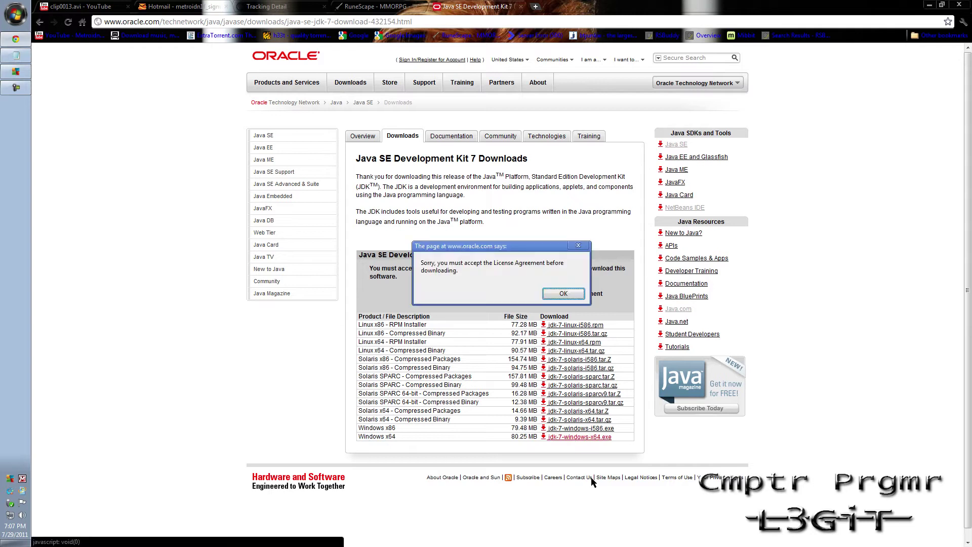
click(559, 295)
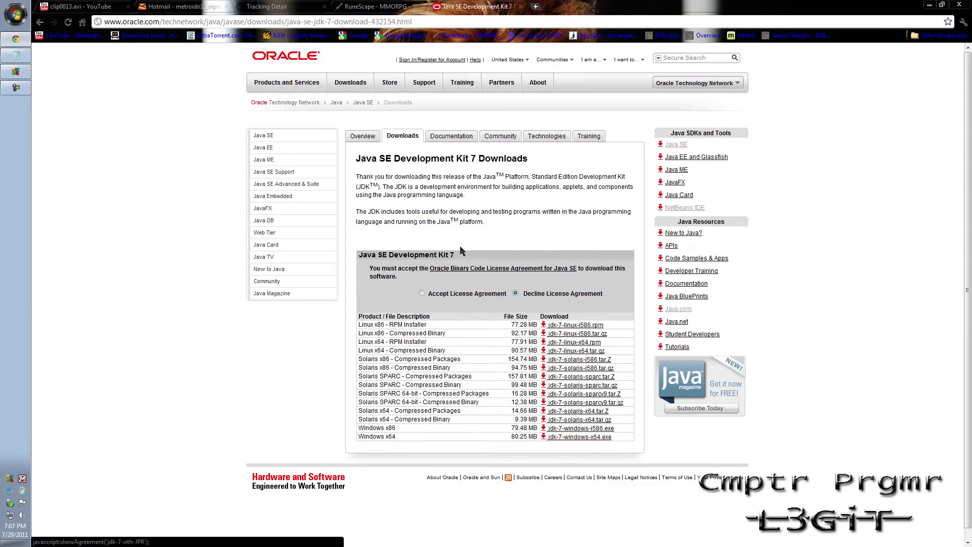
click(422, 293)
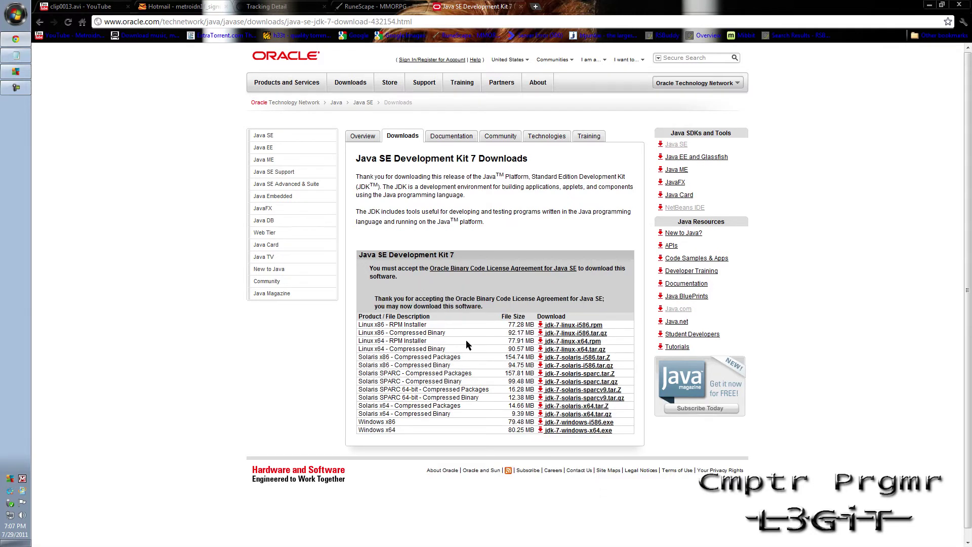
click(576, 431)
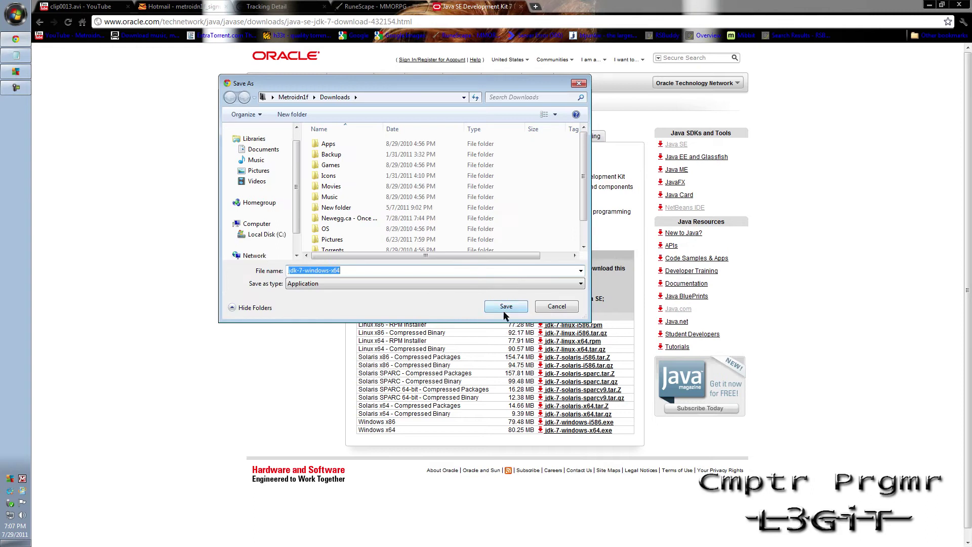
click(505, 308)
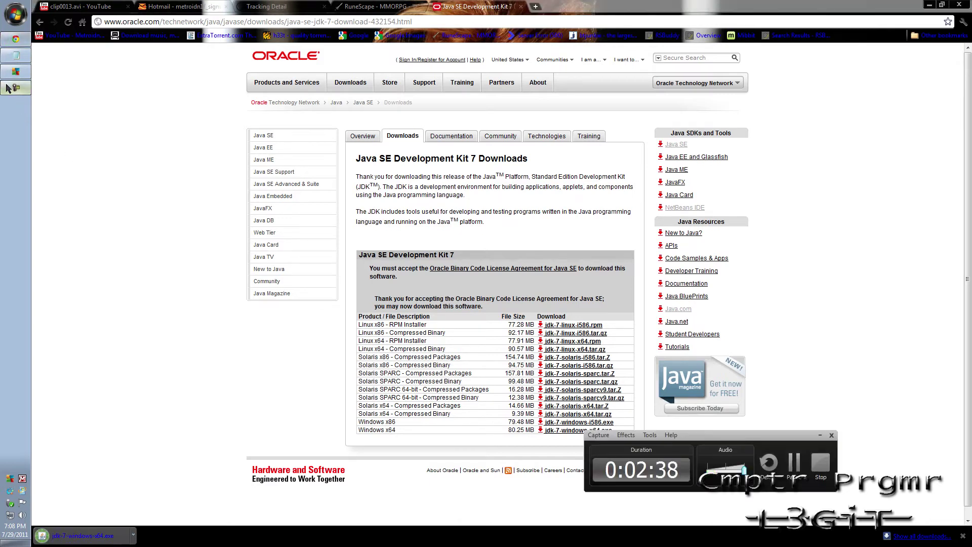
click(77, 534)
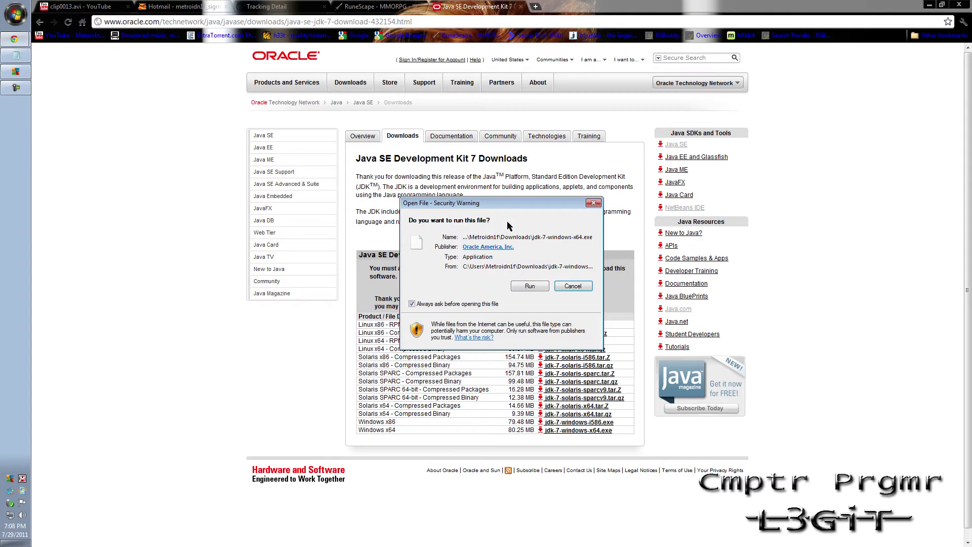
- Allow jdk-7-windows-x64.exe to run from the security warning
click(529, 287)
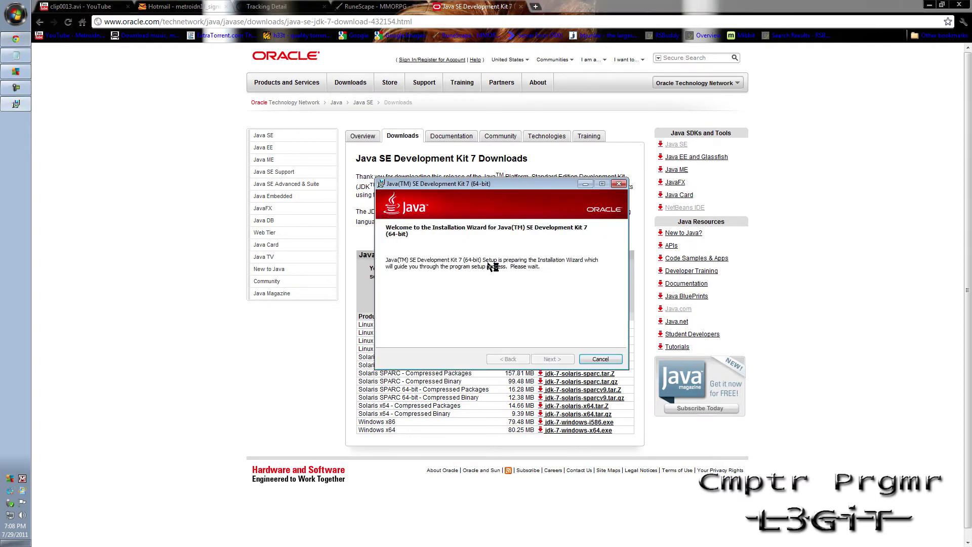
- Install JDK 7 with Demos and Samples excluded, accepting the default JRE destination
click(551, 359)
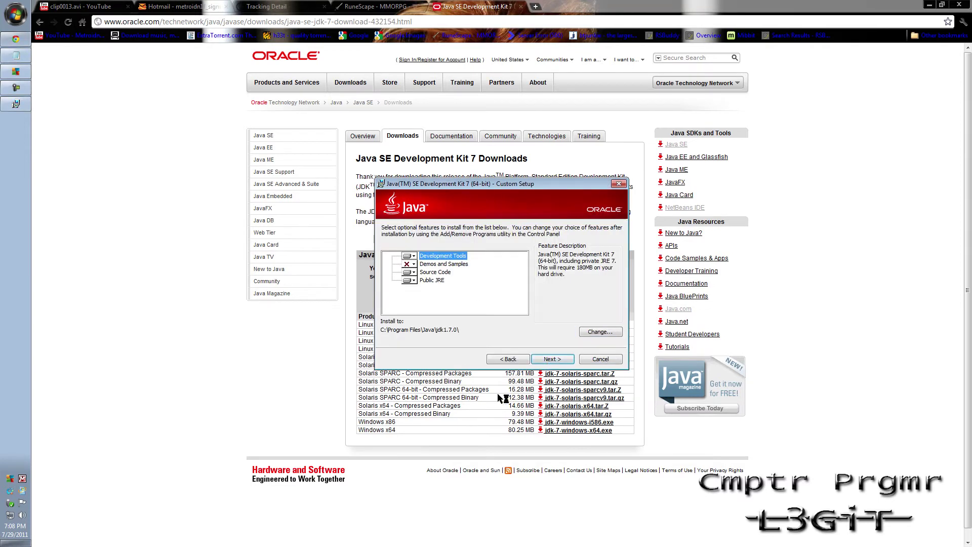
click(411, 265)
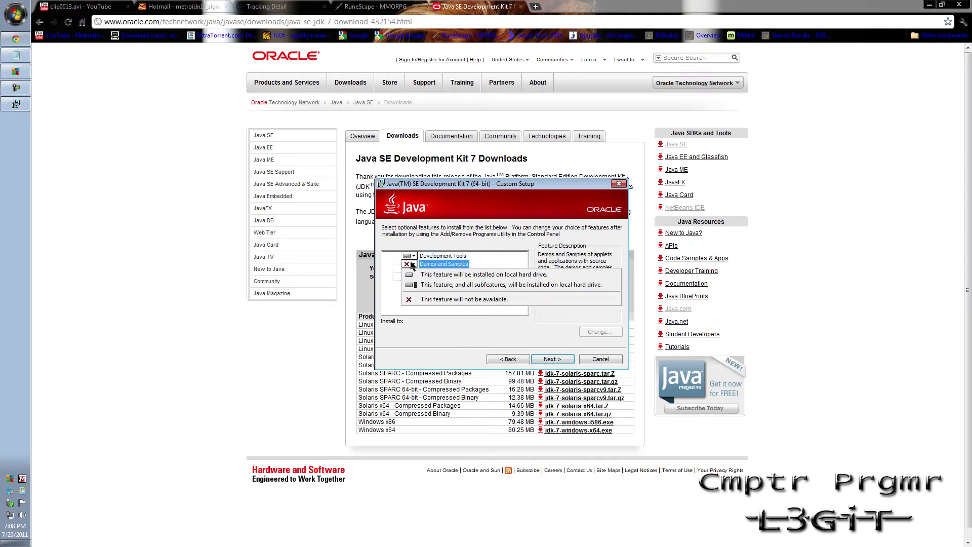
click(411, 265)
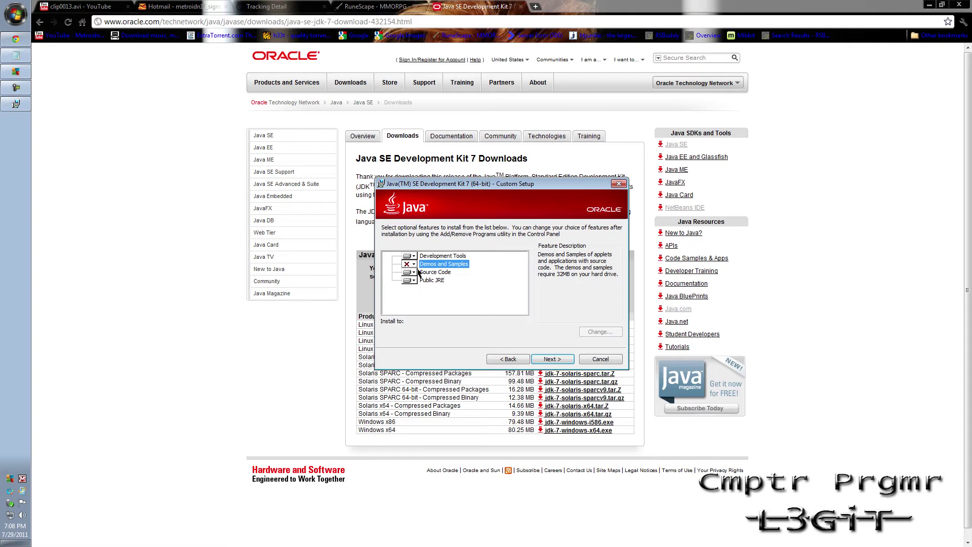
click(552, 358)
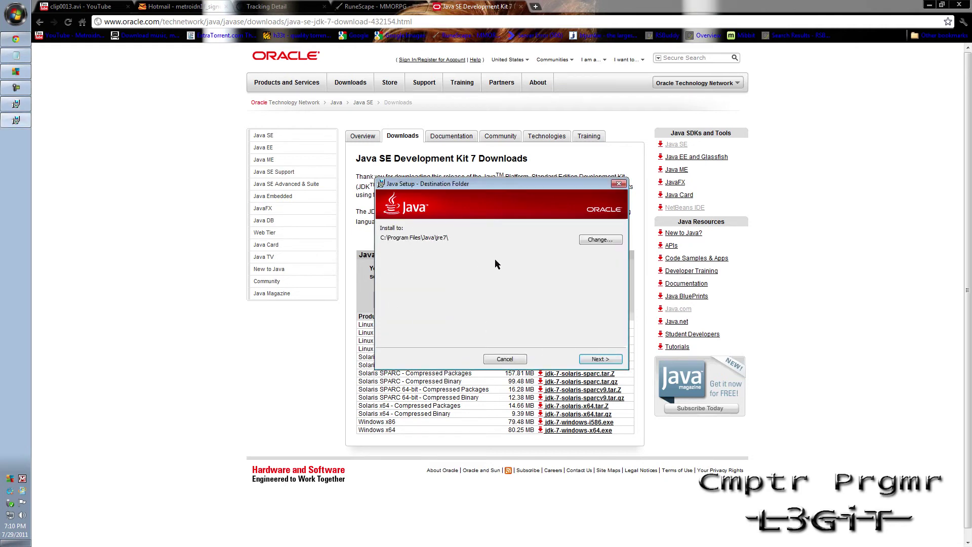
click(600, 359)
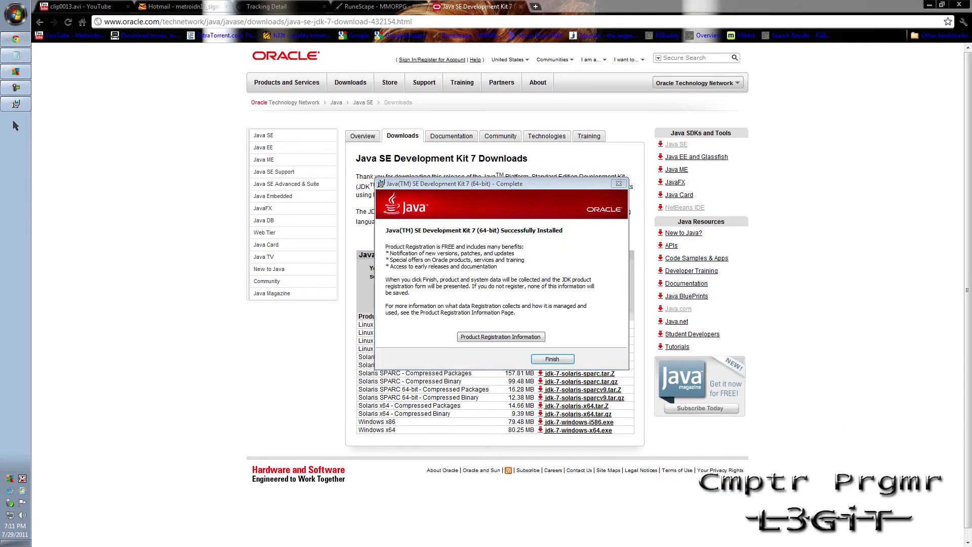
- Finish the completed JDK 7 installation and minimize Chrome to reveal the desktop
click(15, 87)
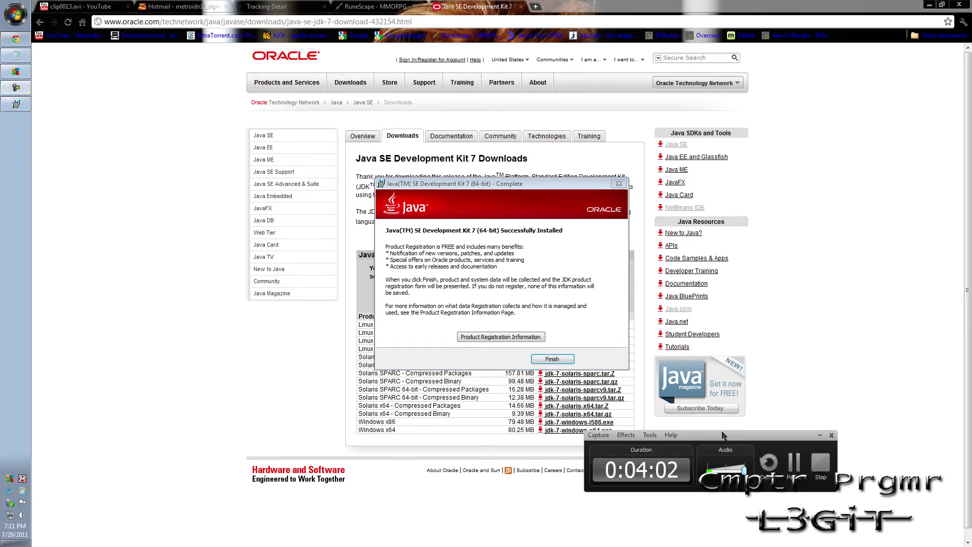
drag(723, 436, 397, 492)
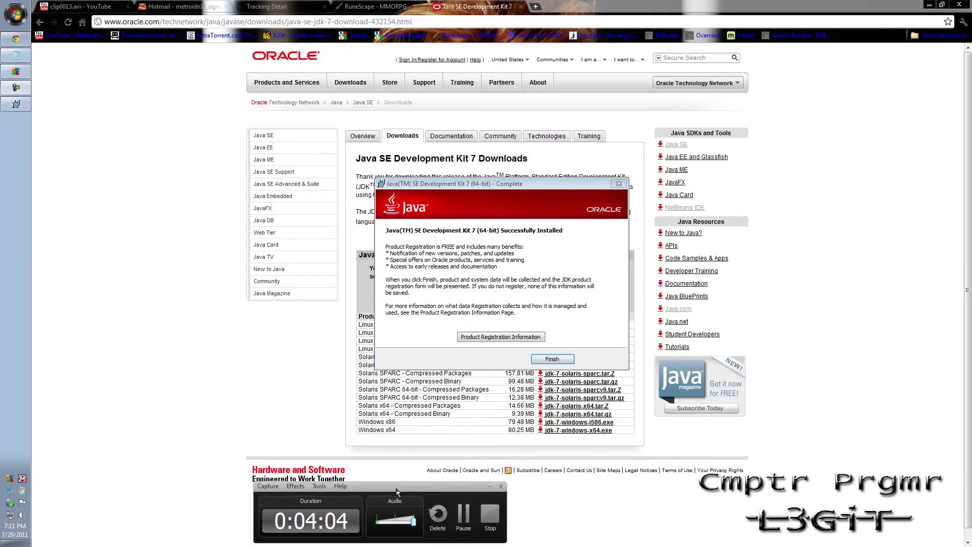
click(490, 486)
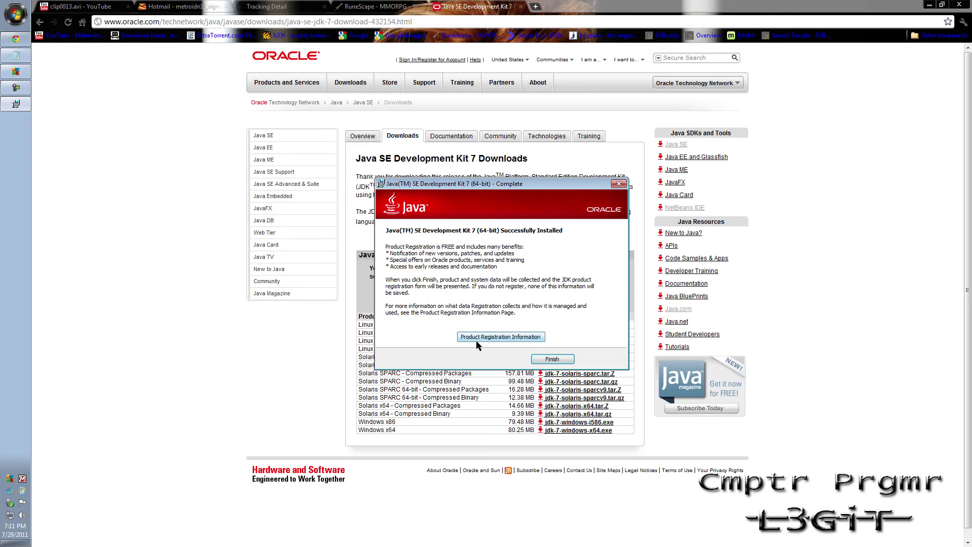
click(552, 359)
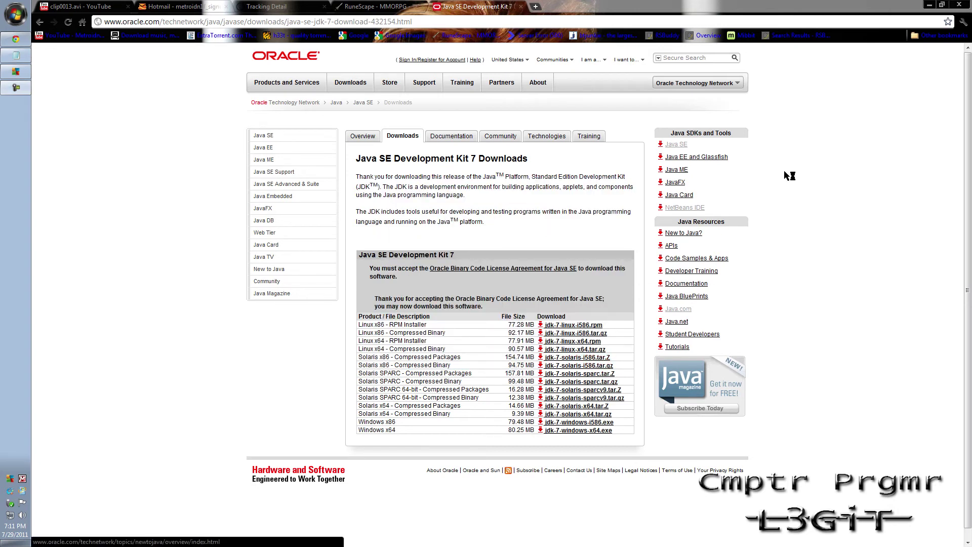
click(929, 5)
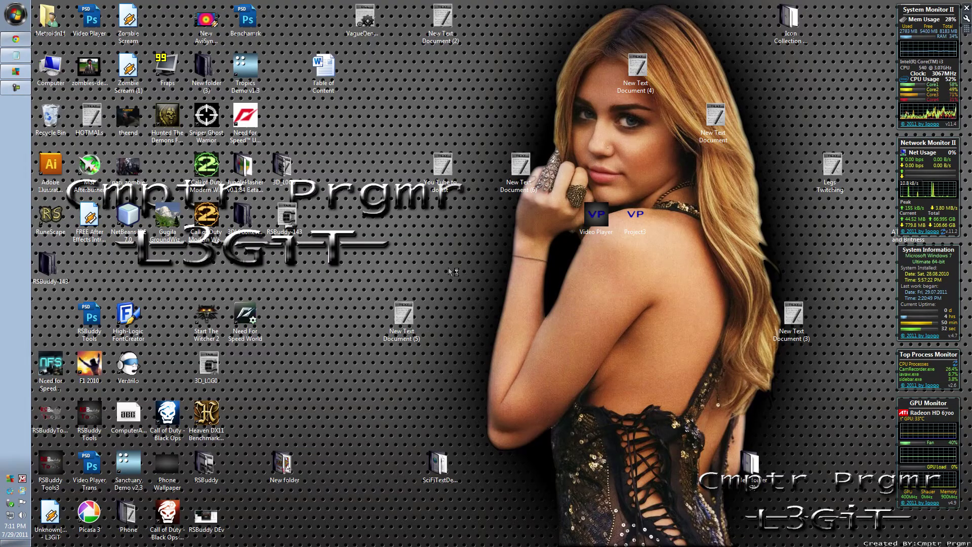
- In RSBuddy-143's Properties, choose Change next to Opens with
right_click(292, 227)
click(342, 452)
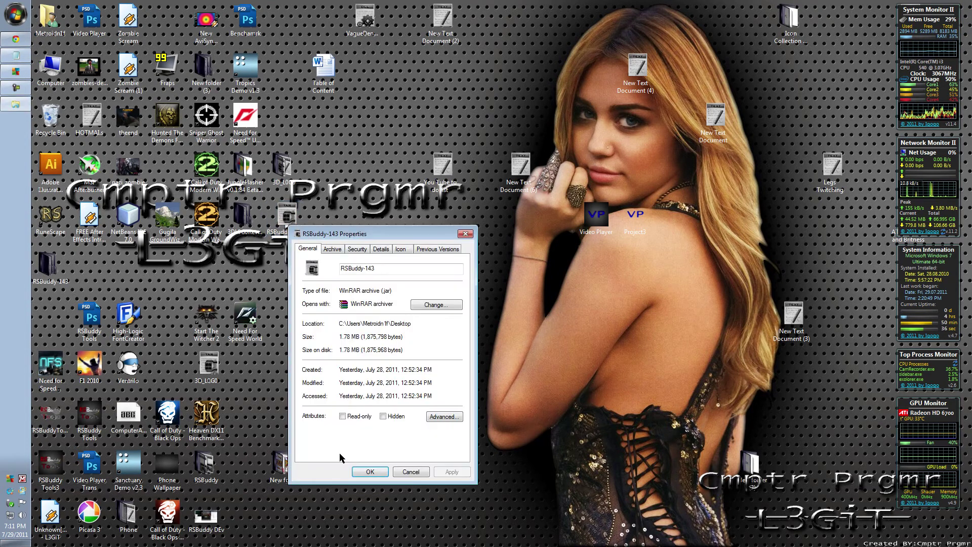
click(411, 471)
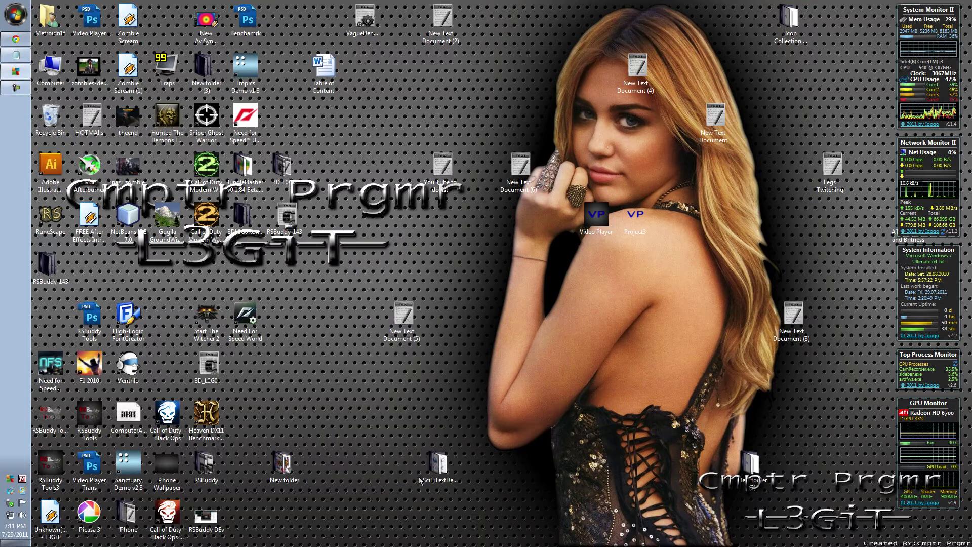
right_click(288, 222)
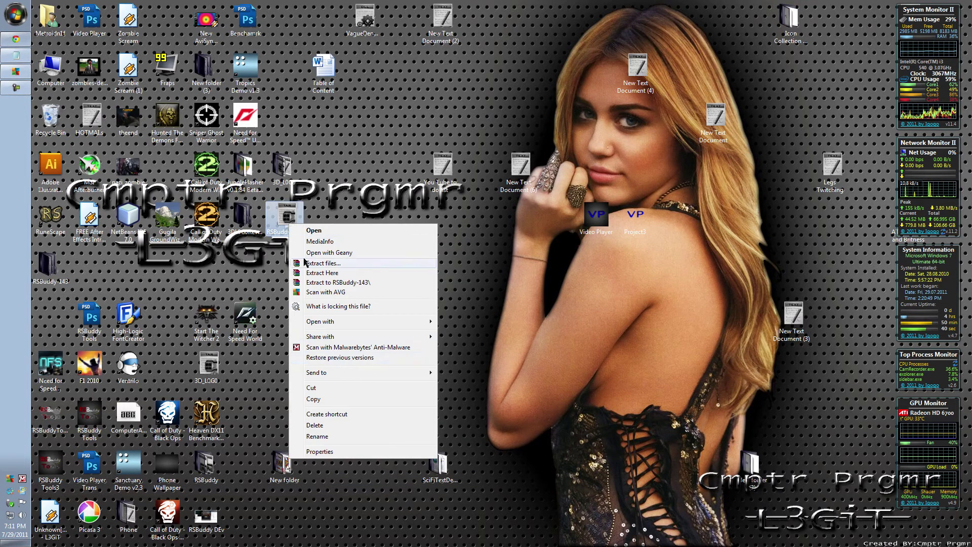
click(320, 451)
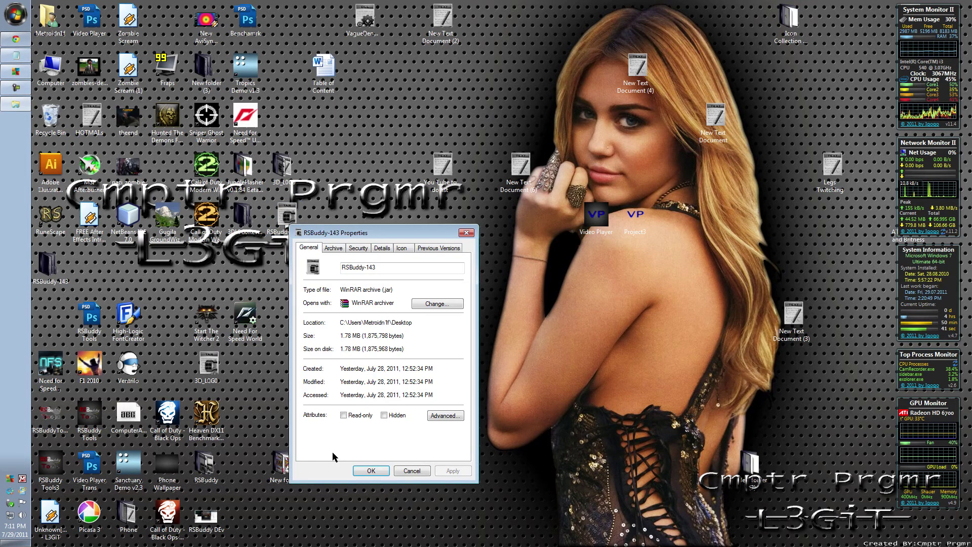
click(438, 304)
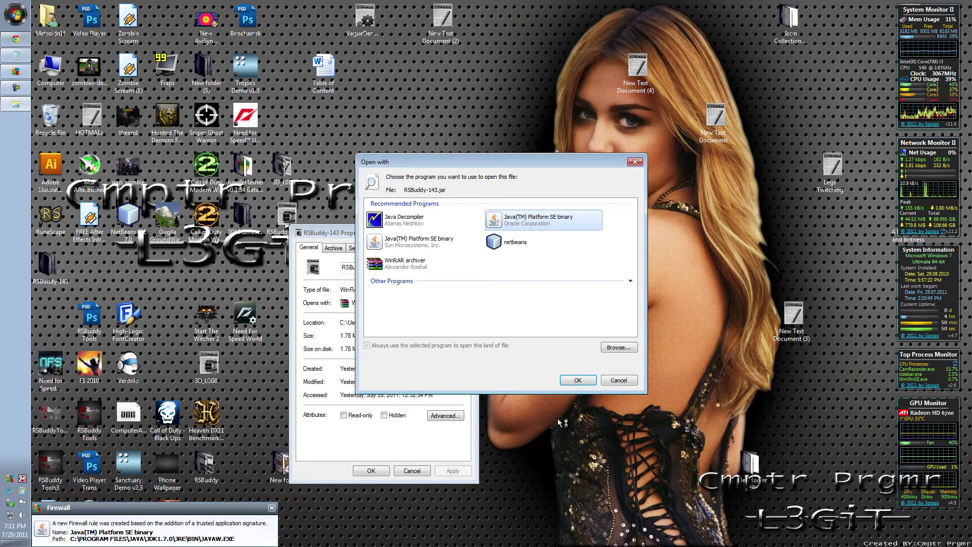
- Browse via Computer and Local Disk (C:) into Program Files, closing a stray Internet Explorer window
click(619, 348)
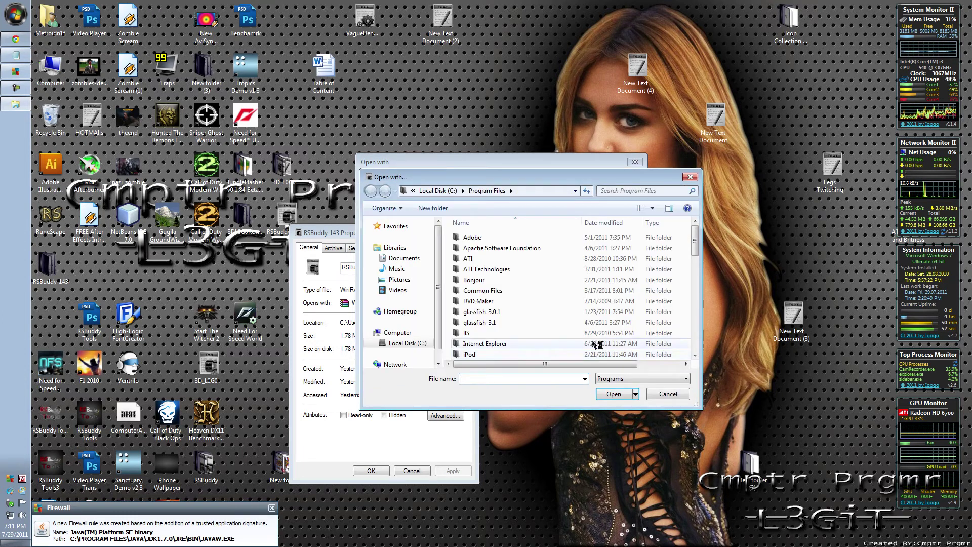
scroll(533, 298, down, 7)
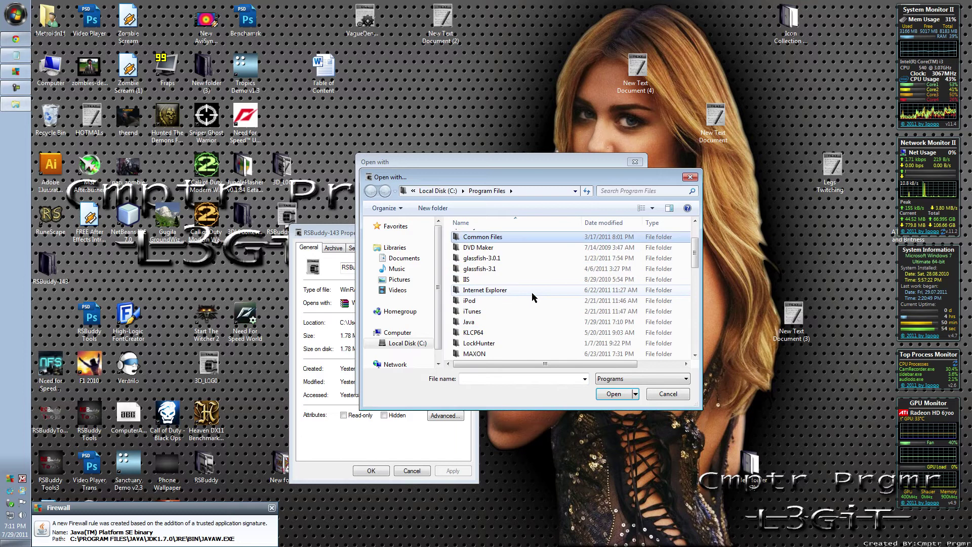
scroll(533, 298, up, 7)
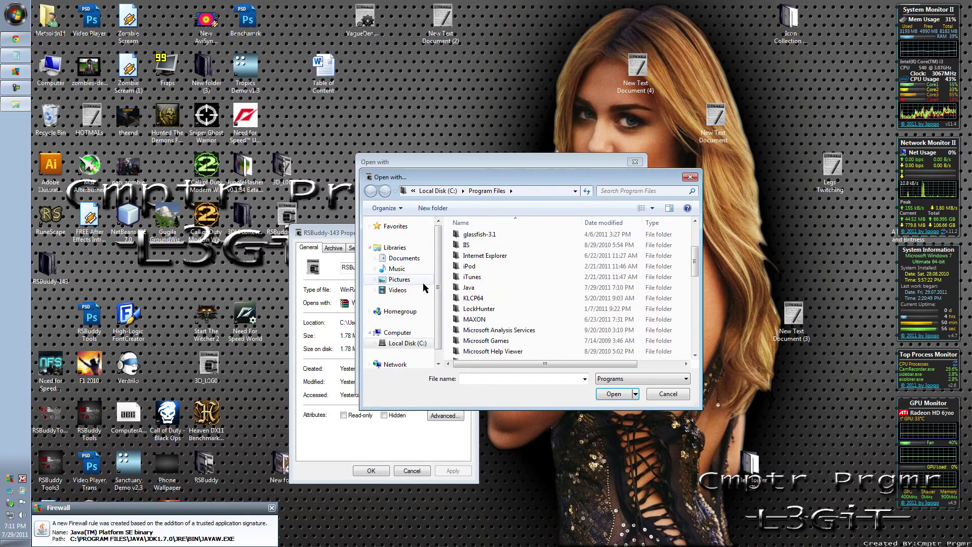
click(408, 332)
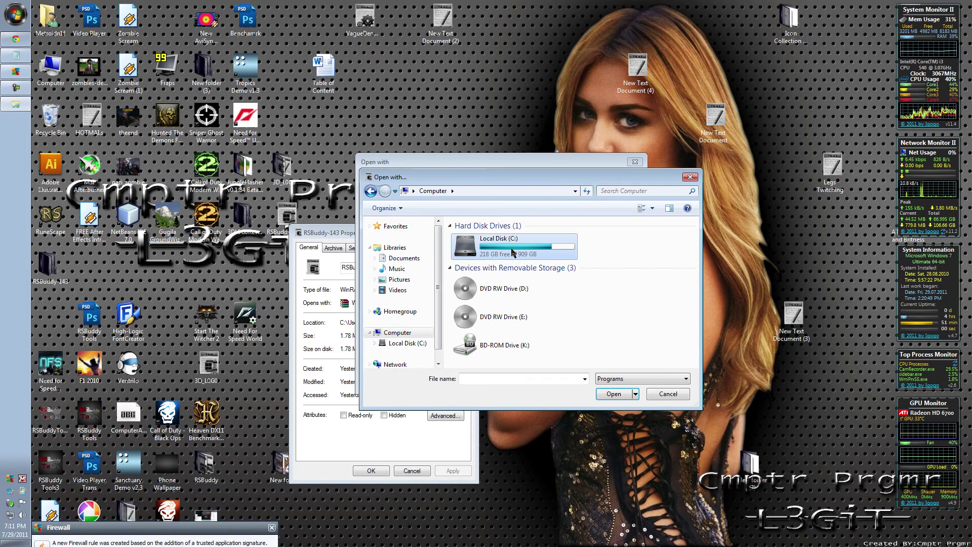
double_click(513, 252)
scroll(515, 259, down, 2)
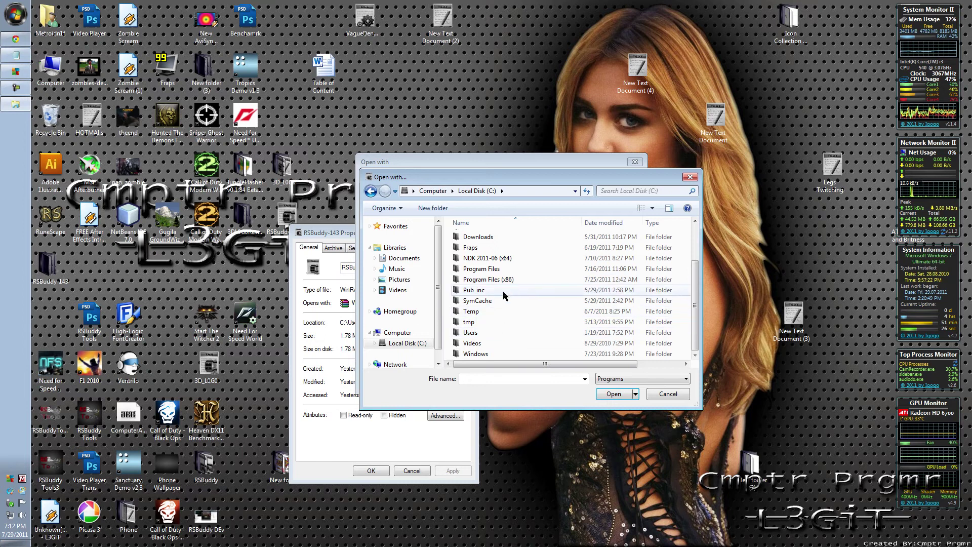
double_click(489, 270)
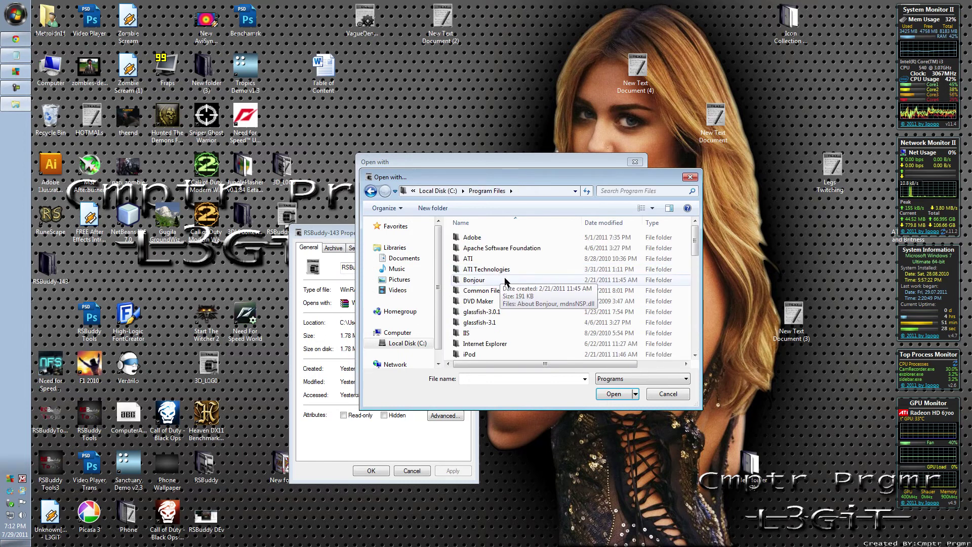
click(509, 284)
scroll(509, 286, down, 5)
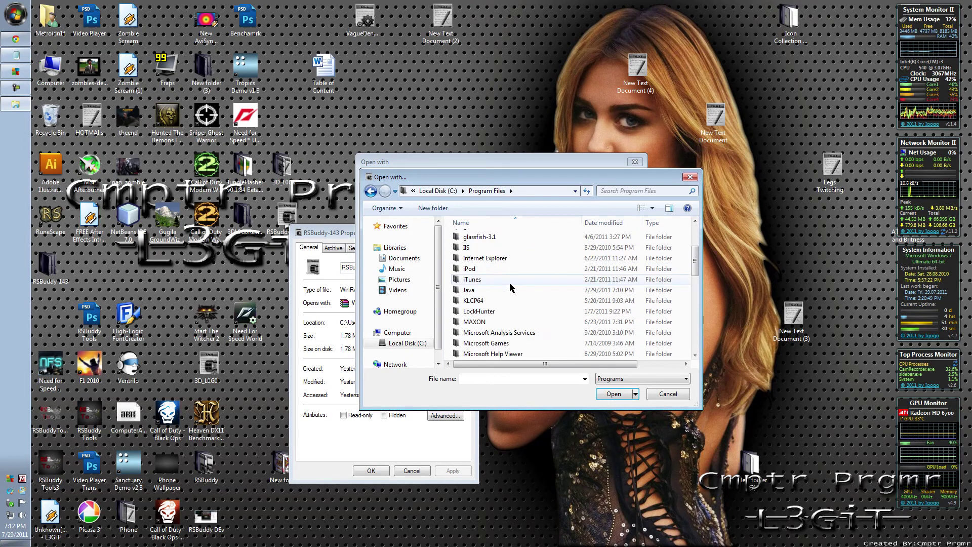
scroll(488, 282, up, 2)
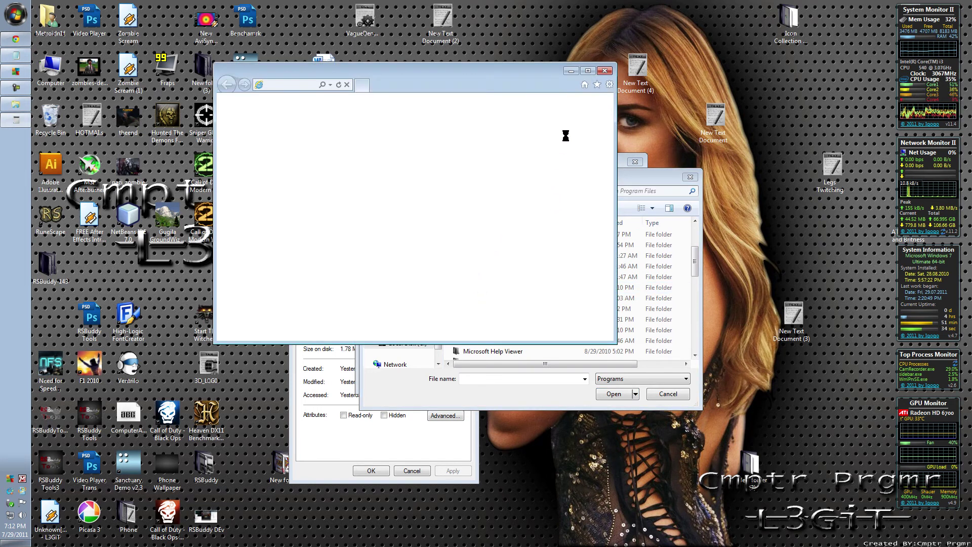
click(606, 71)
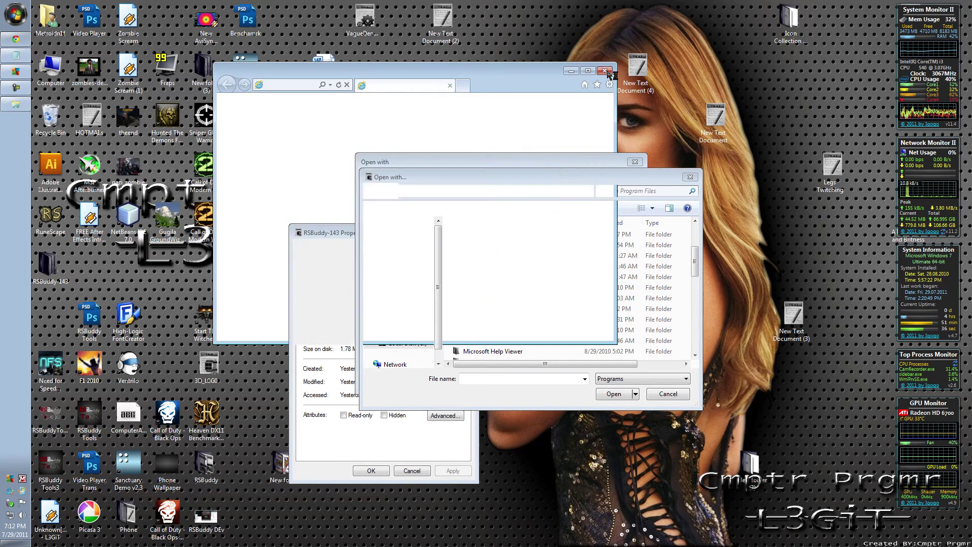
- Navigate to Java\jdk1.7.0\bin and pick javaw as the opening program
double_click(486, 289)
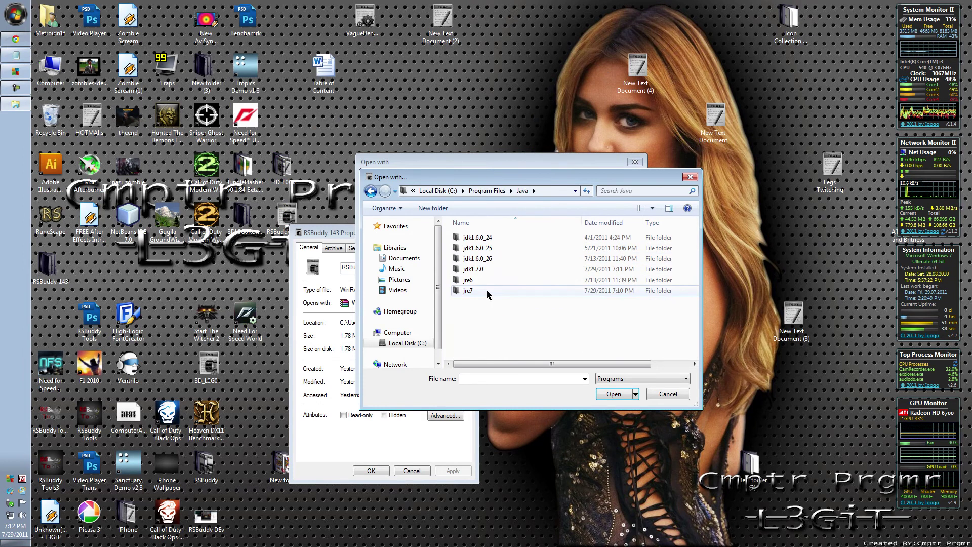
double_click(474, 269)
double_click(479, 241)
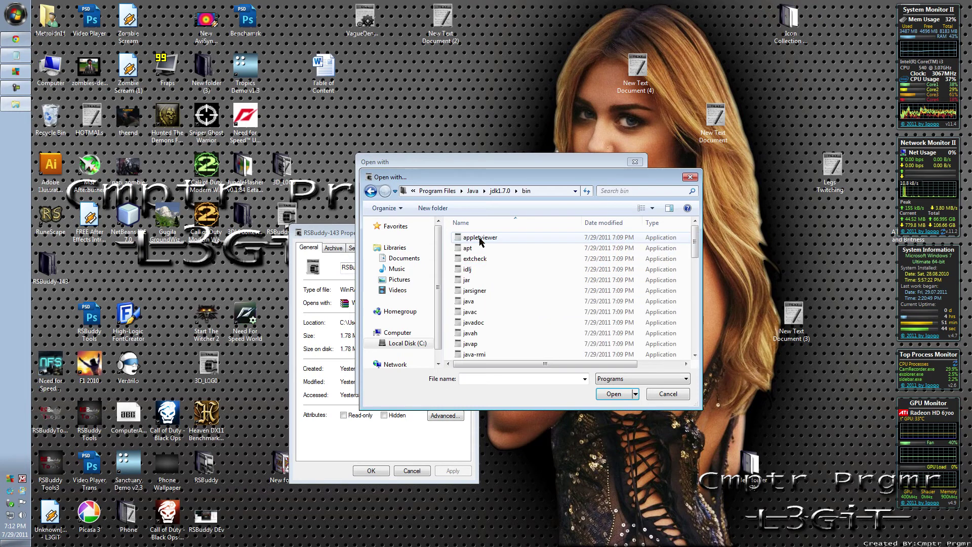
click(508, 294)
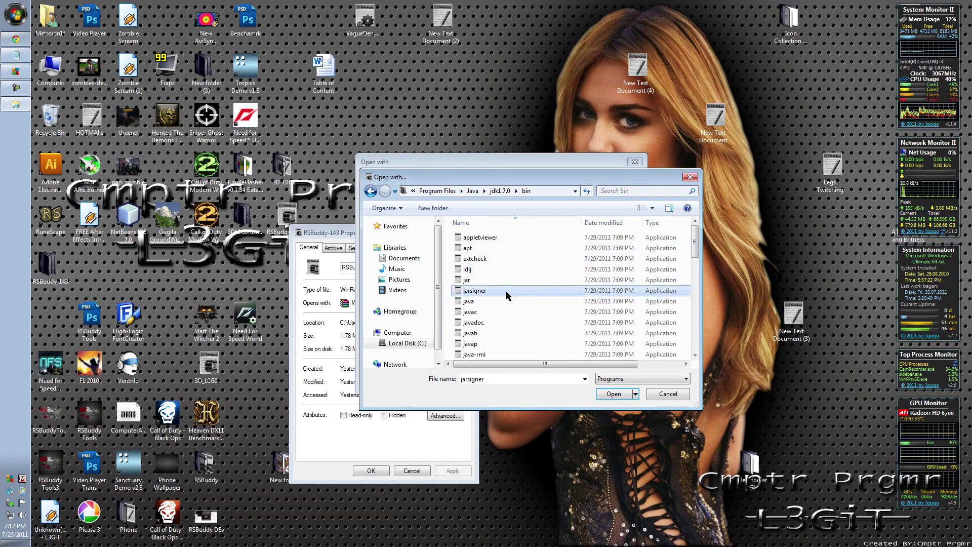
scroll(505, 291, down, 2)
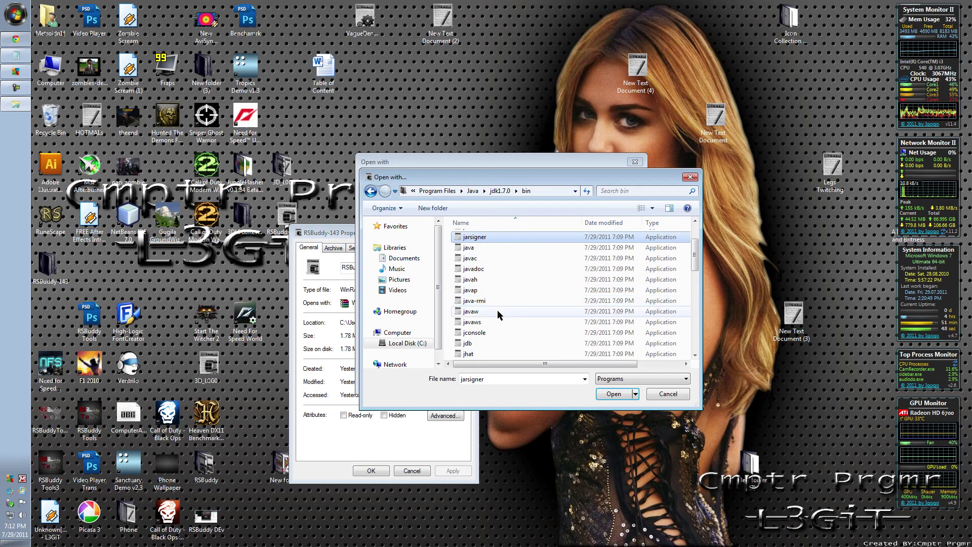
click(497, 311)
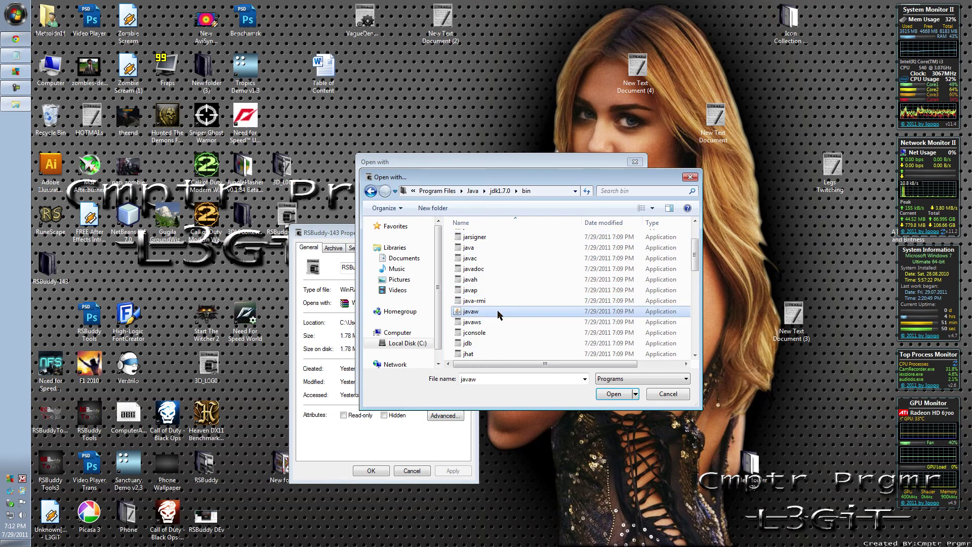
double_click(497, 310)
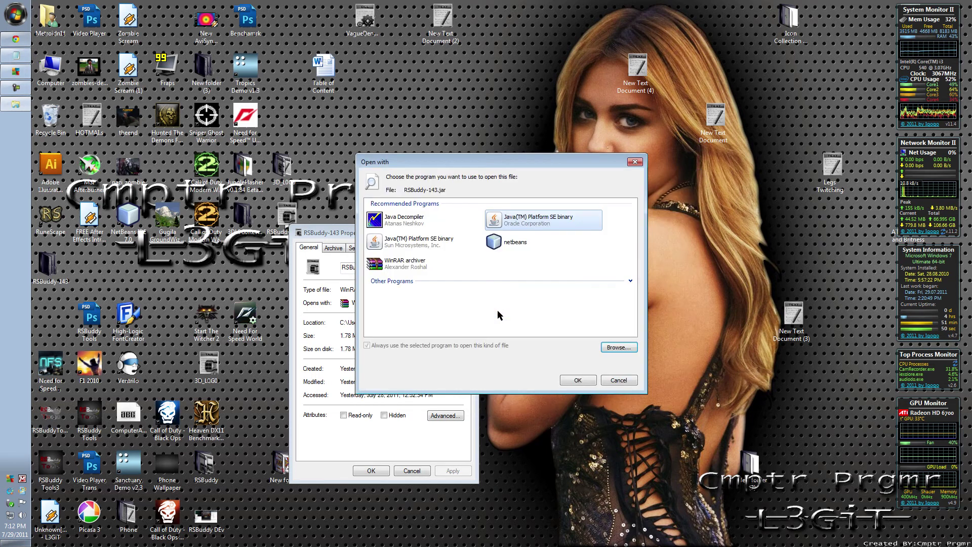
- Confirm Java(TM) Platform SE binary, apply the association, and launch RSBuddy-143.jar
click(577, 380)
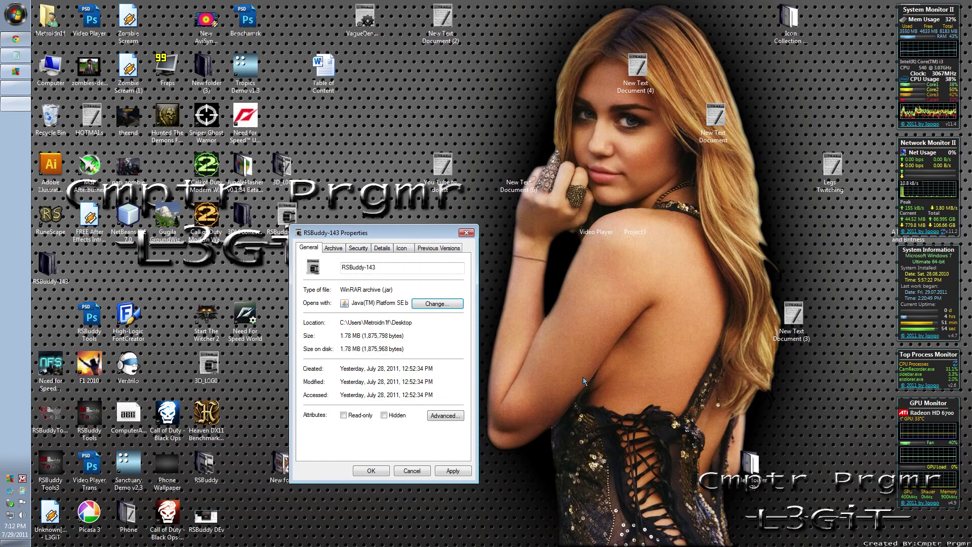
click(460, 473)
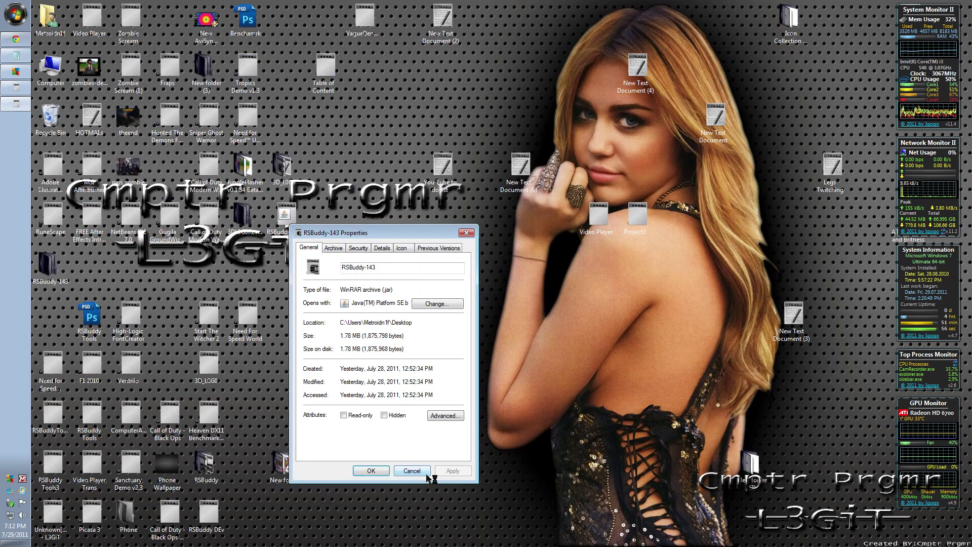
click(377, 473)
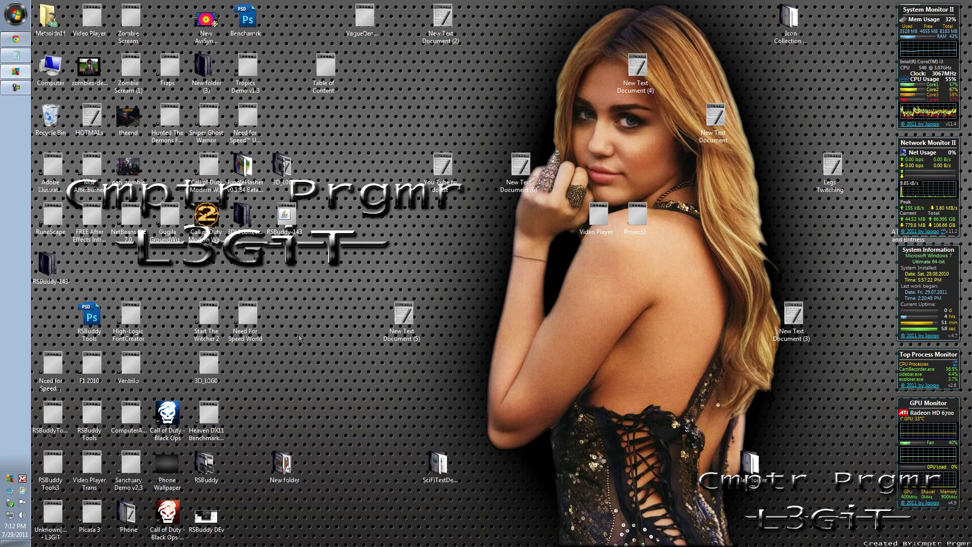
double_click(283, 216)
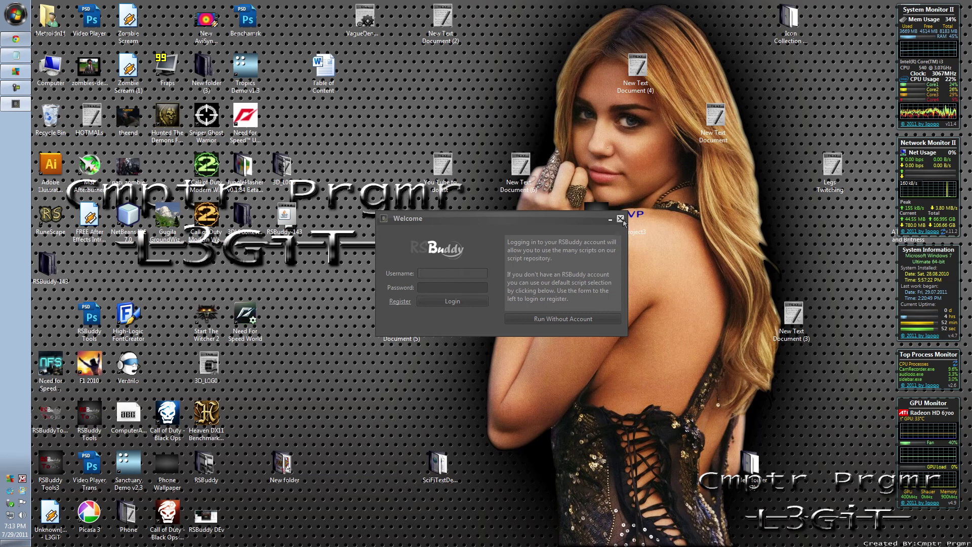
- Close the RSBuddy Welcome window
click(621, 219)
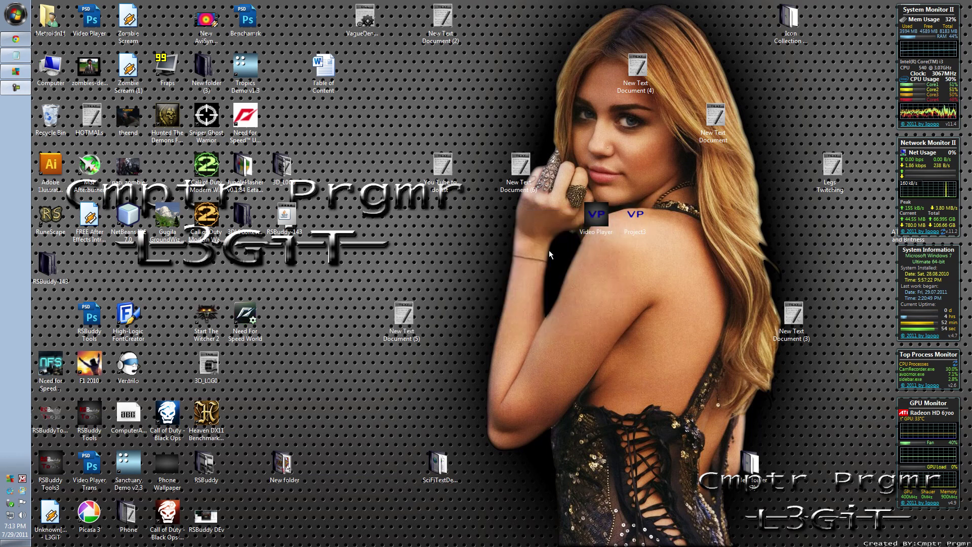